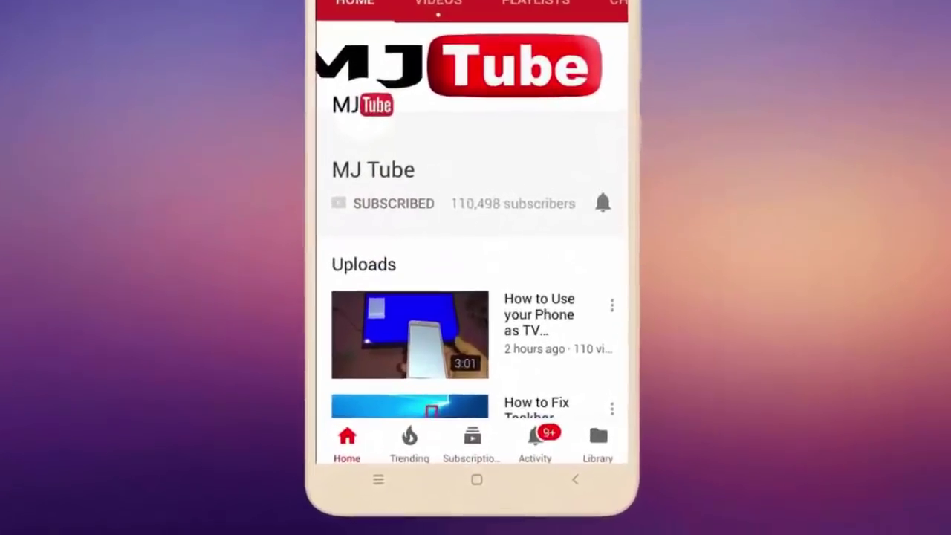
# Step: Set the MJ Tube channel's notification bell to All notifications
pyautogui.click(578, 266)
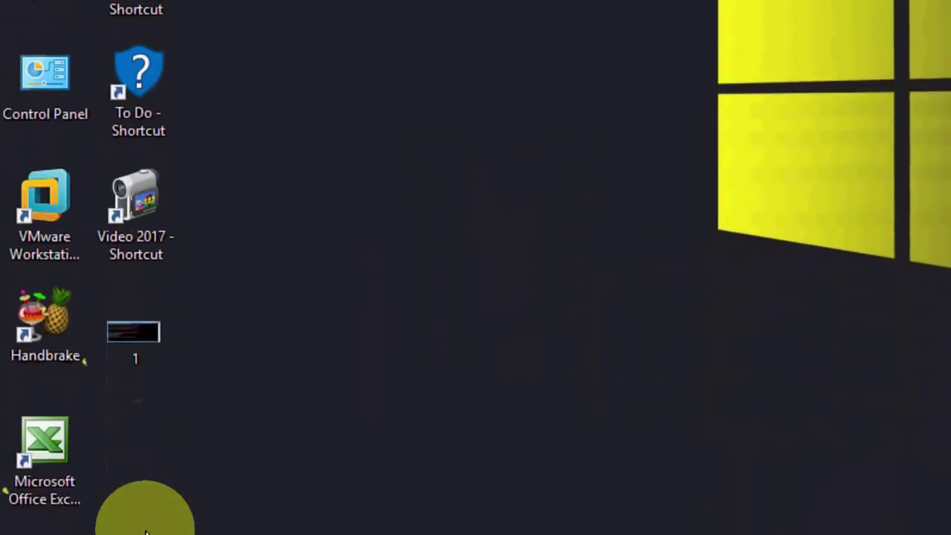
pyautogui.click(30, 513)
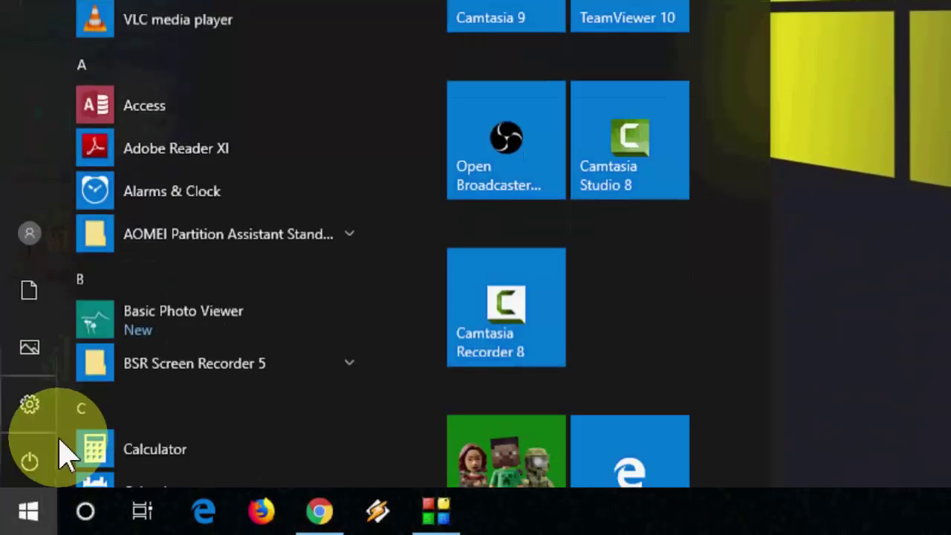
pyautogui.click(31, 406)
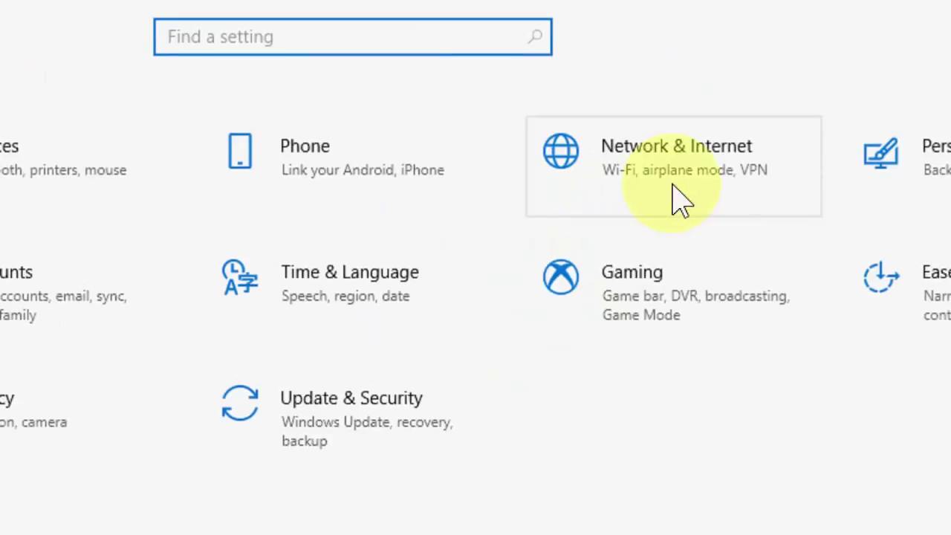
pyautogui.click(678, 175)
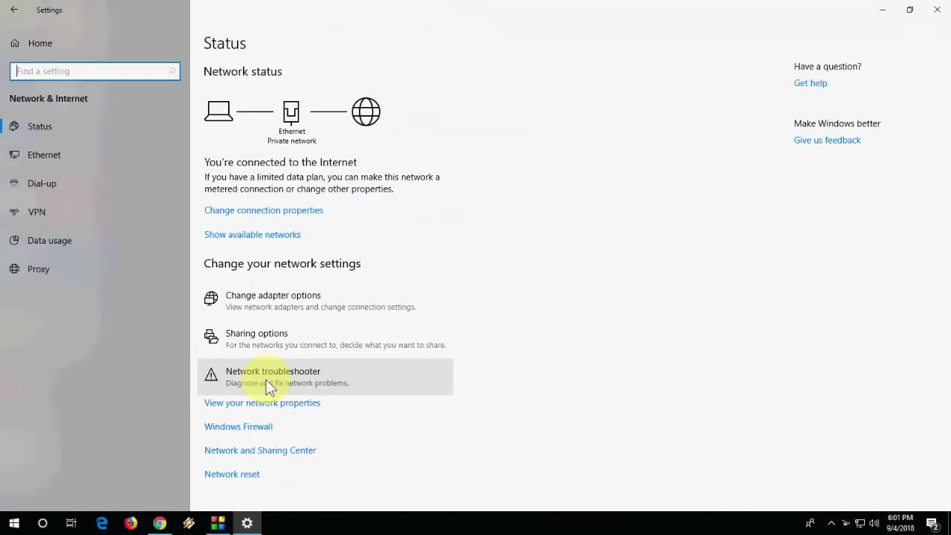
pyautogui.click(938, 10)
pyautogui.rightClick(521, 127)
pyautogui.click(557, 166)
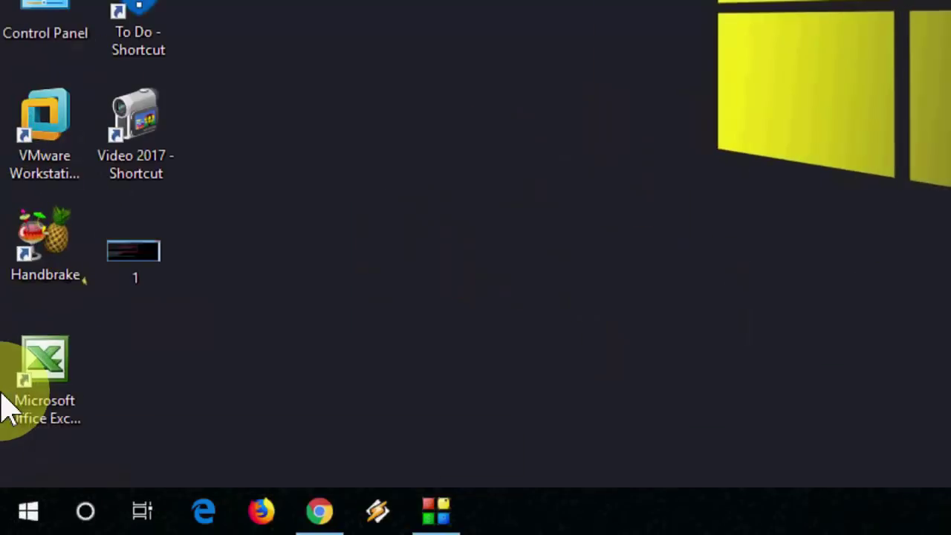
# Step: Launch Command Prompt as administrator from Start search and enter ipconfig /flushdns
pyautogui.press('super')
pyautogui.write('cmd')
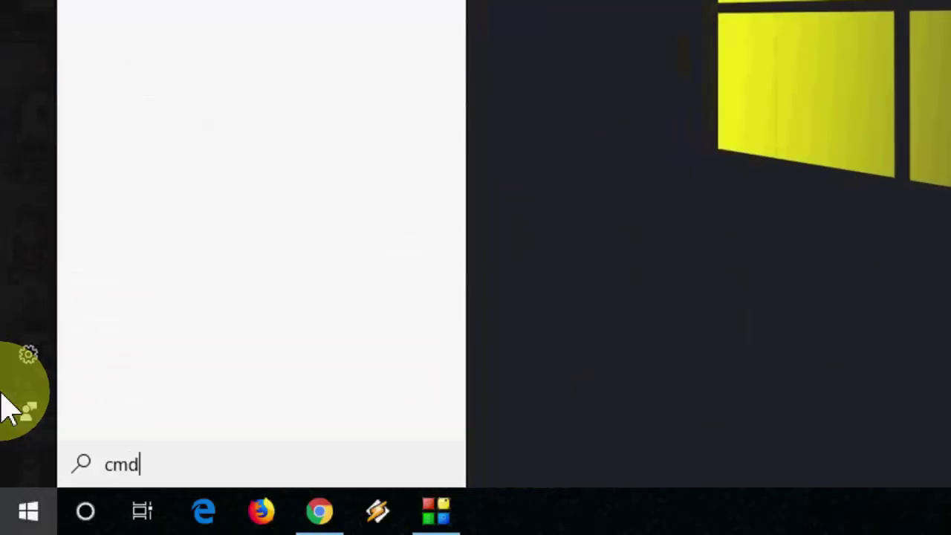
pyautogui.rightClick(226, 82)
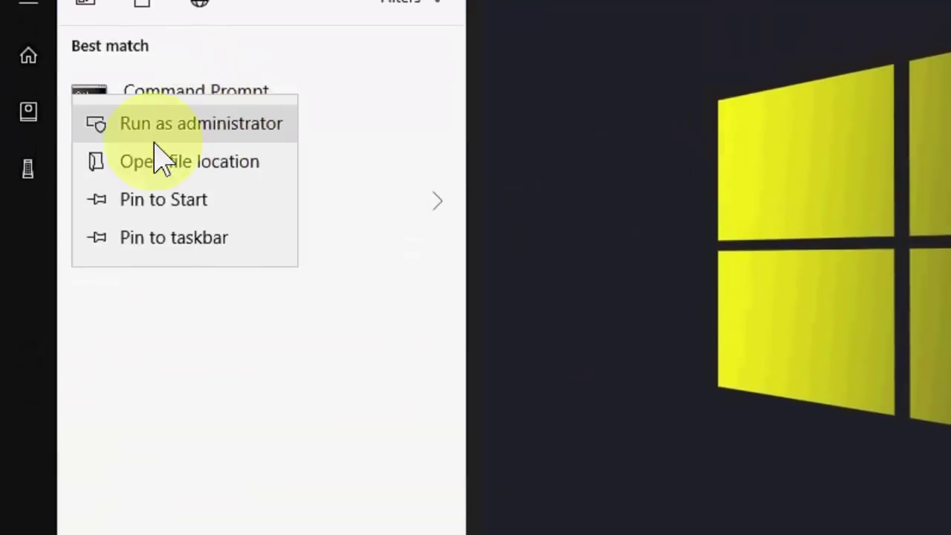
pyautogui.click(241, 136)
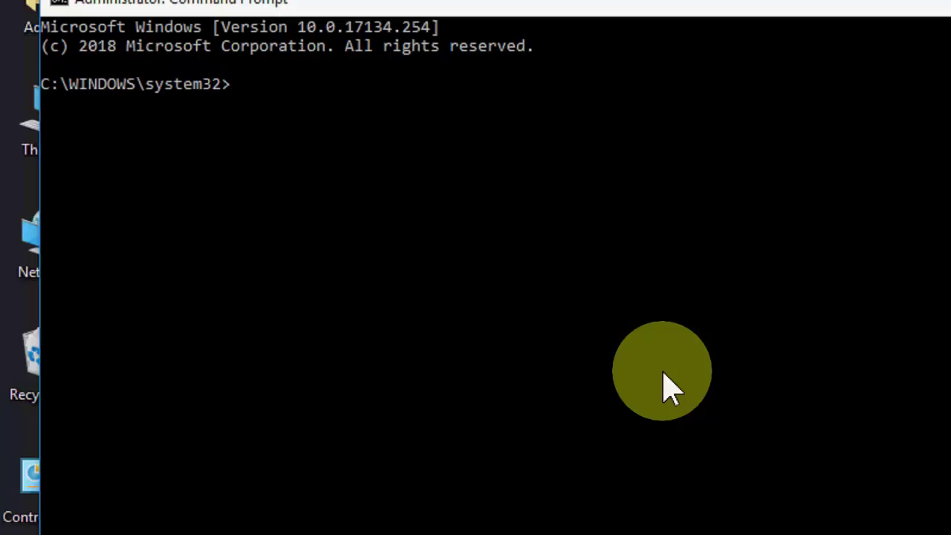
pyautogui.write('ipconfig')
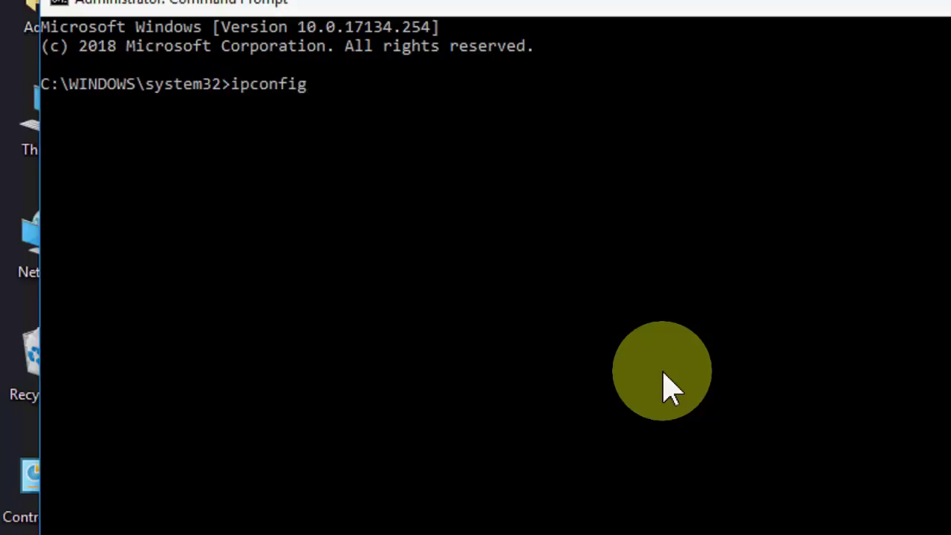
pyautogui.write(' /flush')
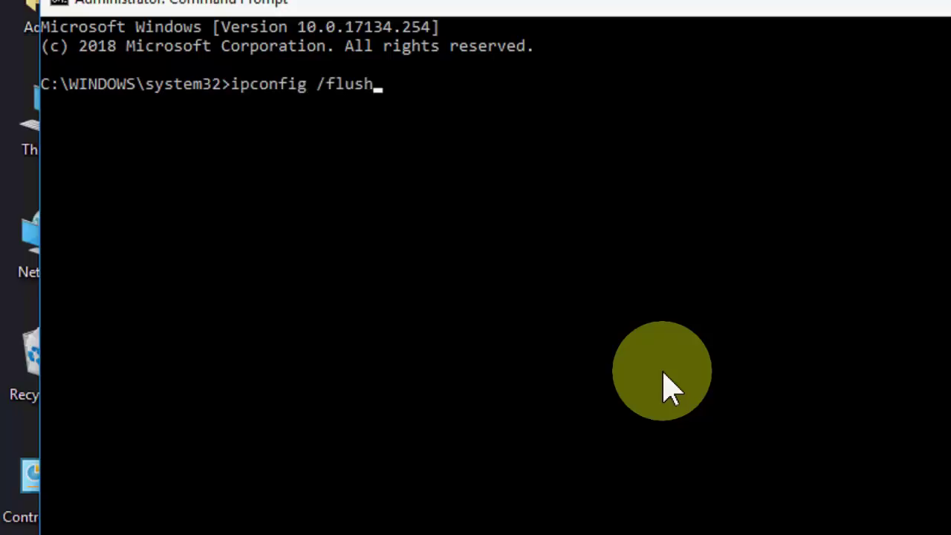
pyautogui.write('dns')
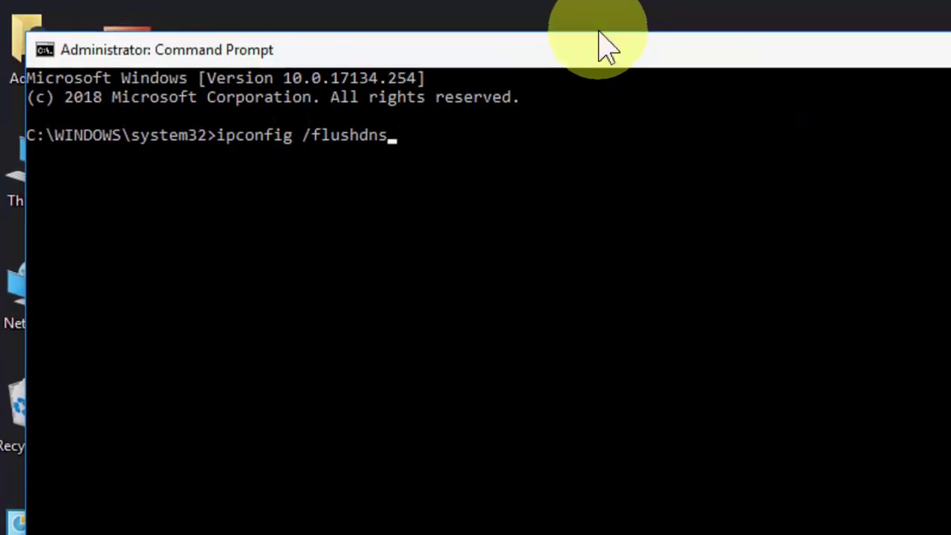
pyautogui.click(608, 4)
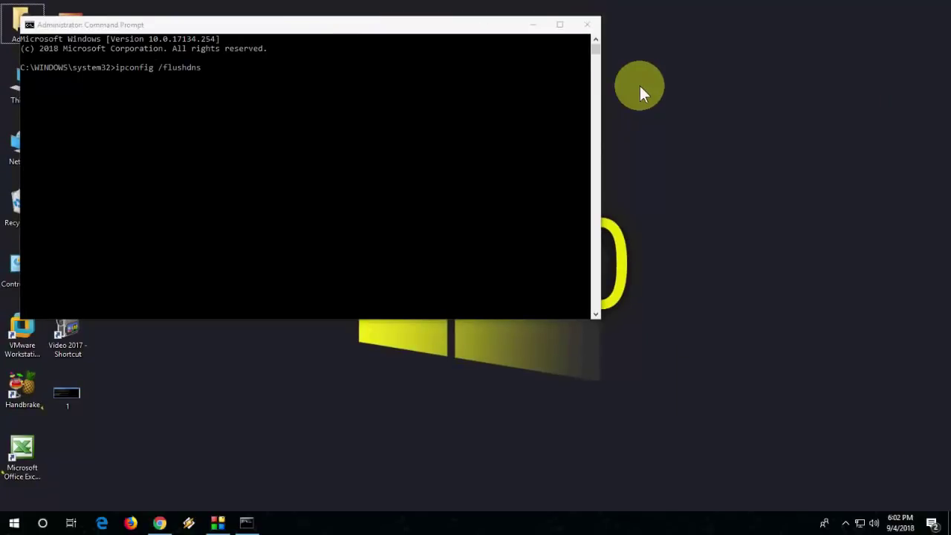
# Step: Reopen Command Prompt as administrator, then close the netsh reset commands screenshot
pyautogui.click(587, 25)
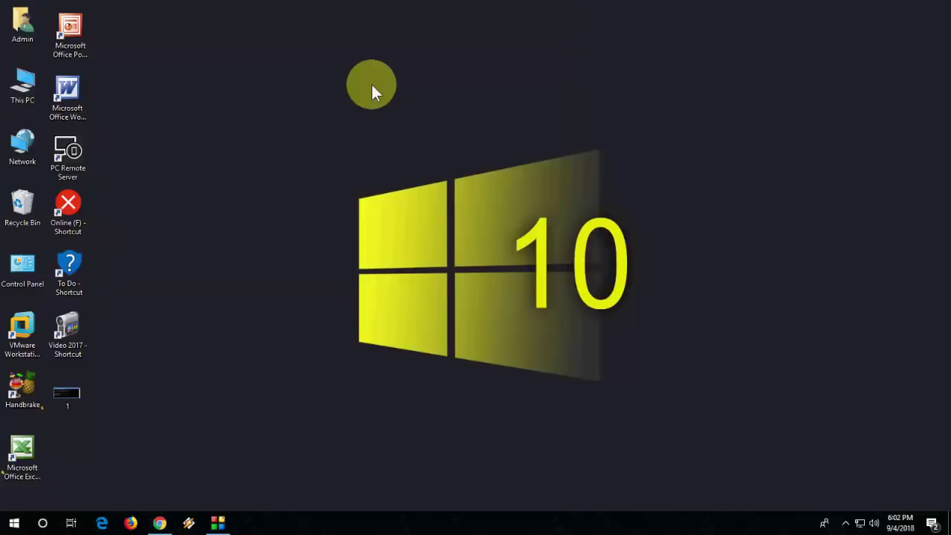
pyautogui.press('super')
pyautogui.write('cmnd')
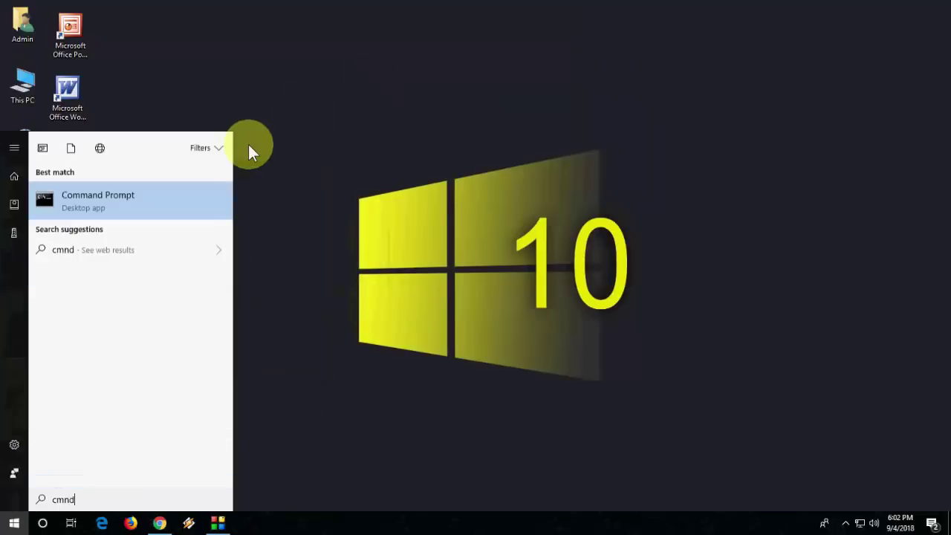
pyautogui.rightClick(107, 205)
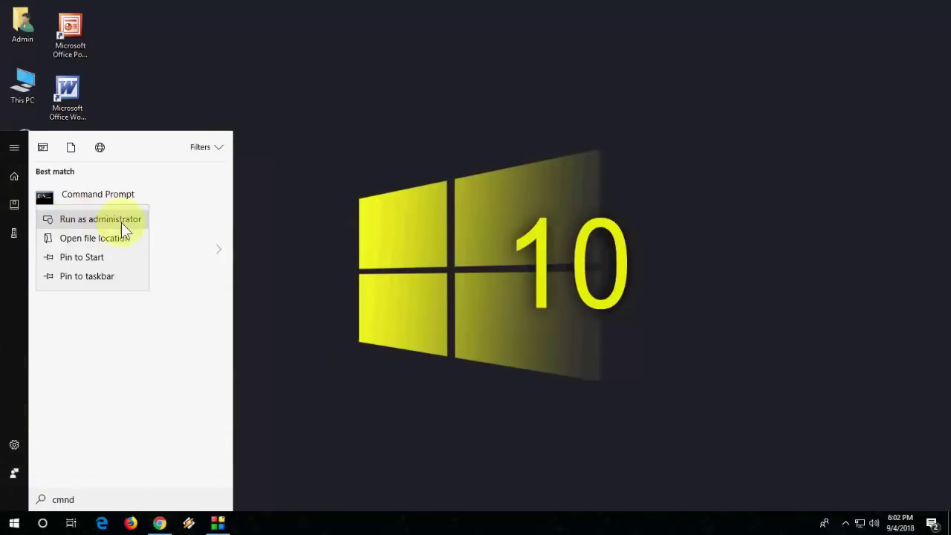
pyautogui.click(100, 219)
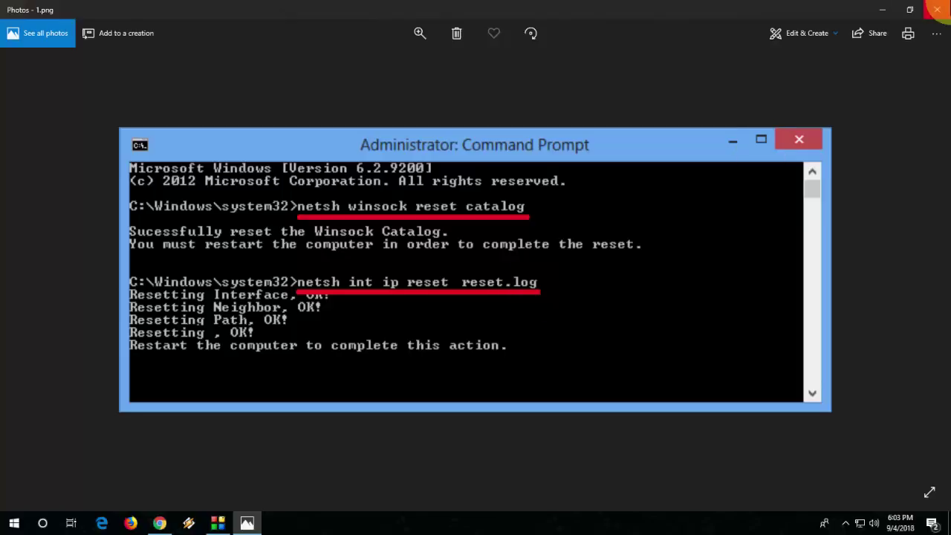
pyautogui.click(938, 9)
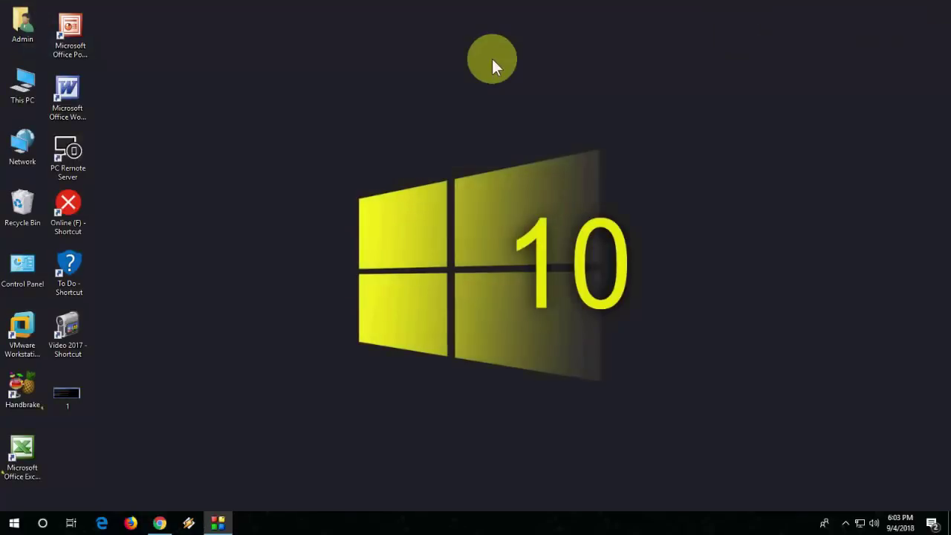
# Step: Refresh the desktop and open Computer Management from This PC
pyautogui.rightClick(438, 68)
pyautogui.click(461, 103)
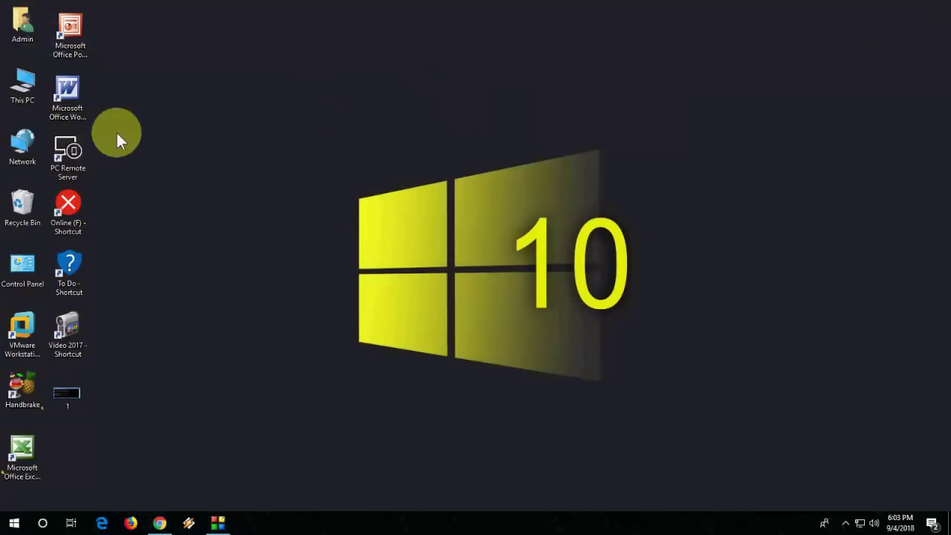
pyautogui.rightClick(24, 84)
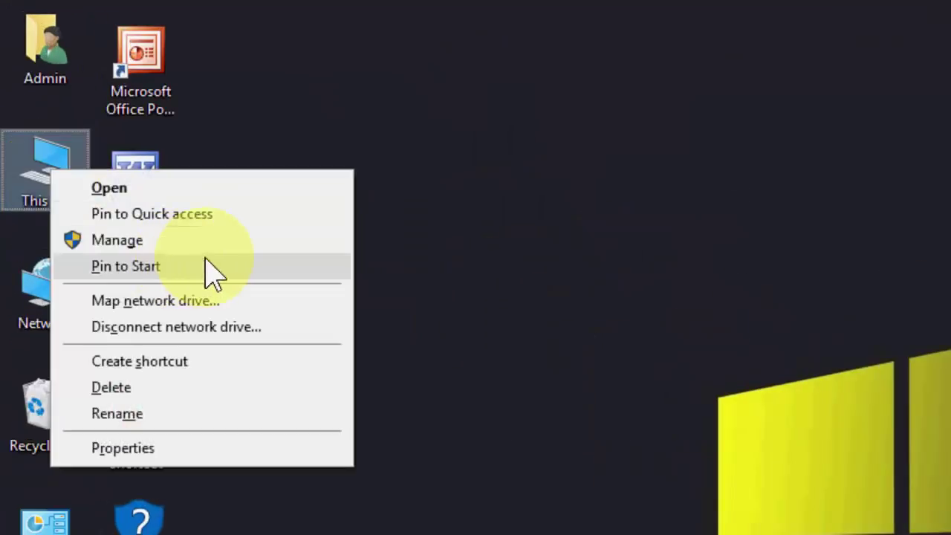
pyautogui.click(221, 250)
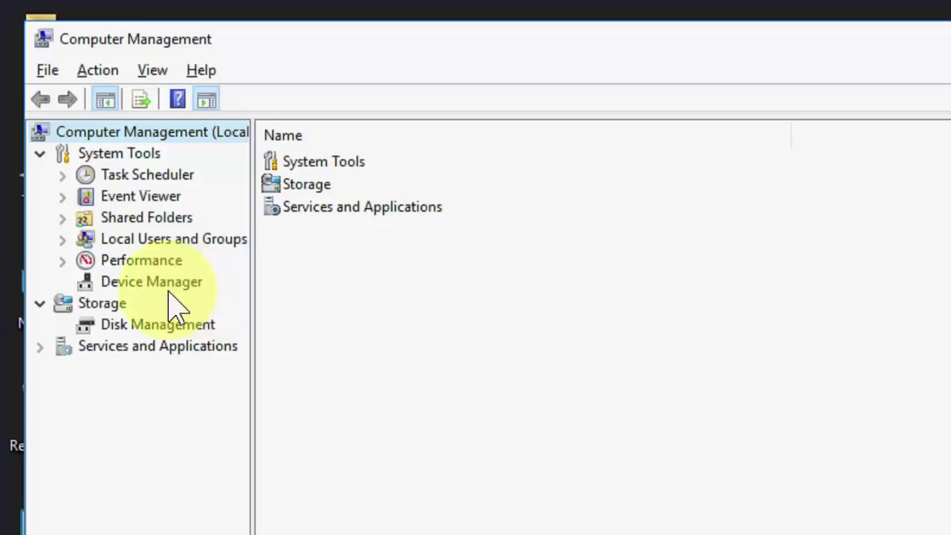
# Step: Expand Network adapters in Device Manager, start a Realtek driver update, then close Computer Management
pyautogui.click(164, 287)
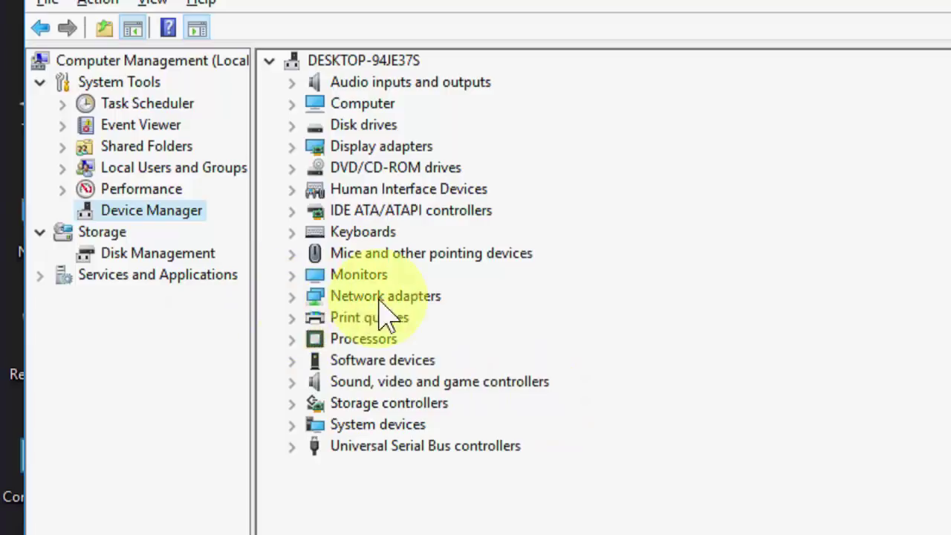
pyautogui.click(293, 299)
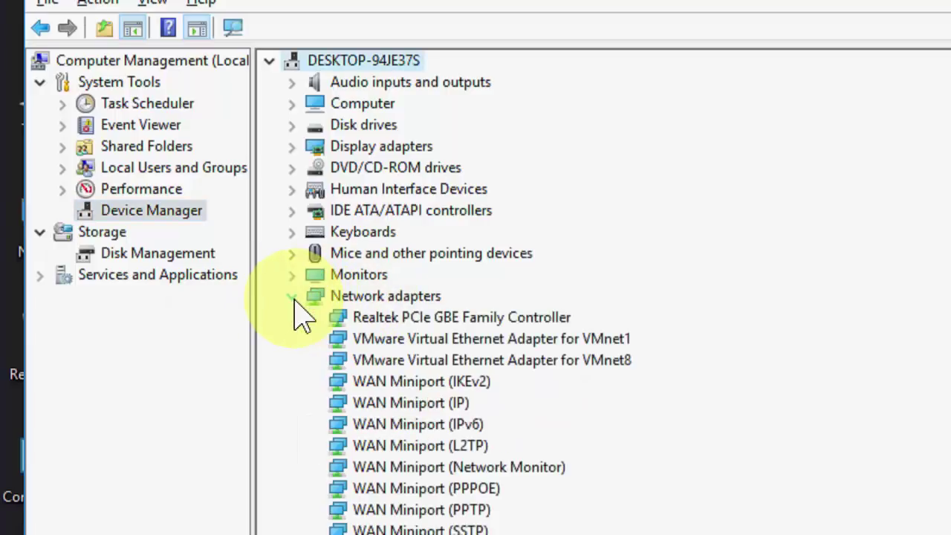
pyautogui.rightClick(429, 320)
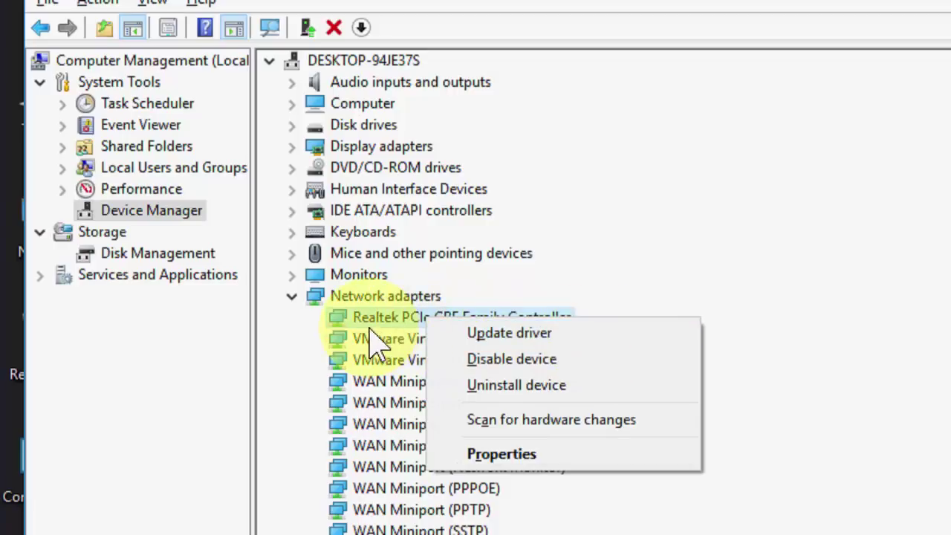
pyautogui.click(556, 336)
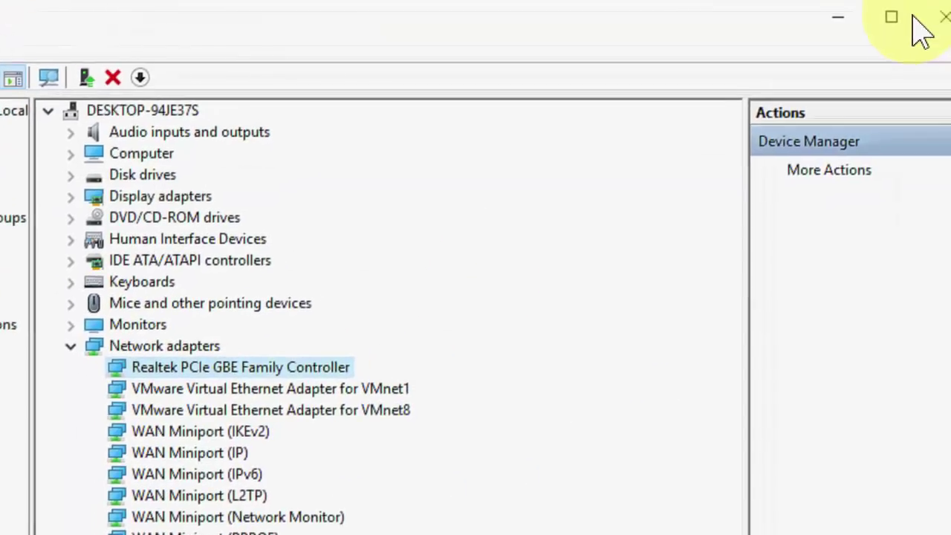
pyautogui.click(887, 37)
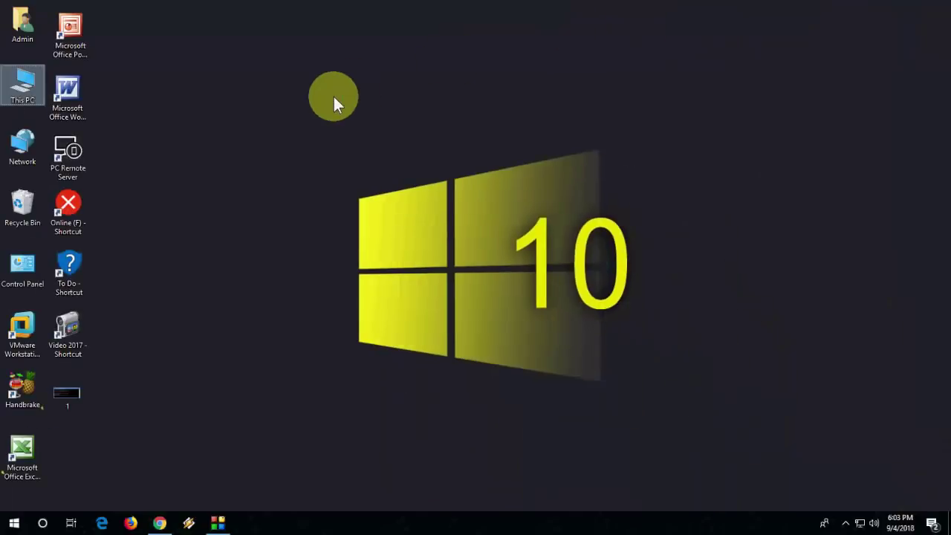
# Step: Refresh the desktop and open Network Connections via the Network and Sharing Center
pyautogui.rightClick(334, 96)
pyautogui.click(352, 134)
pyautogui.rightClick(20, 151)
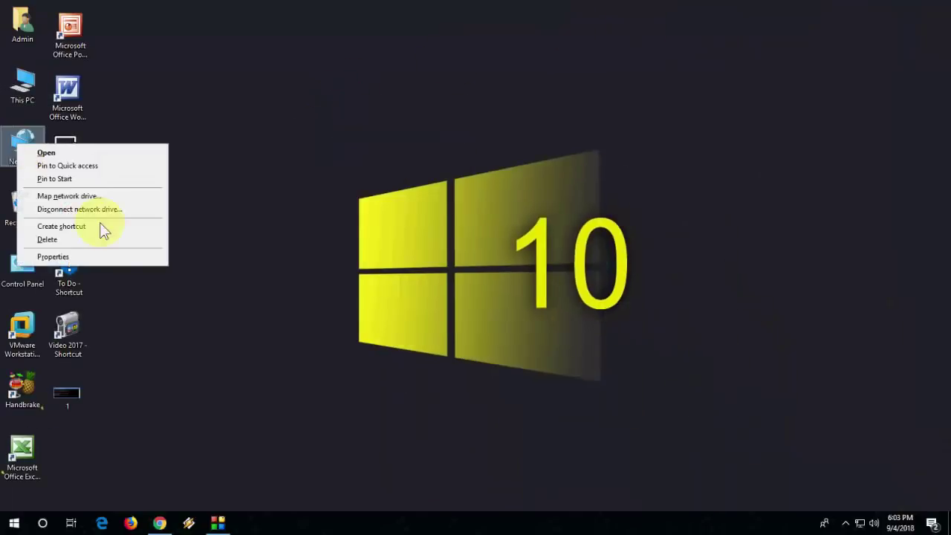
pyautogui.click(120, 256)
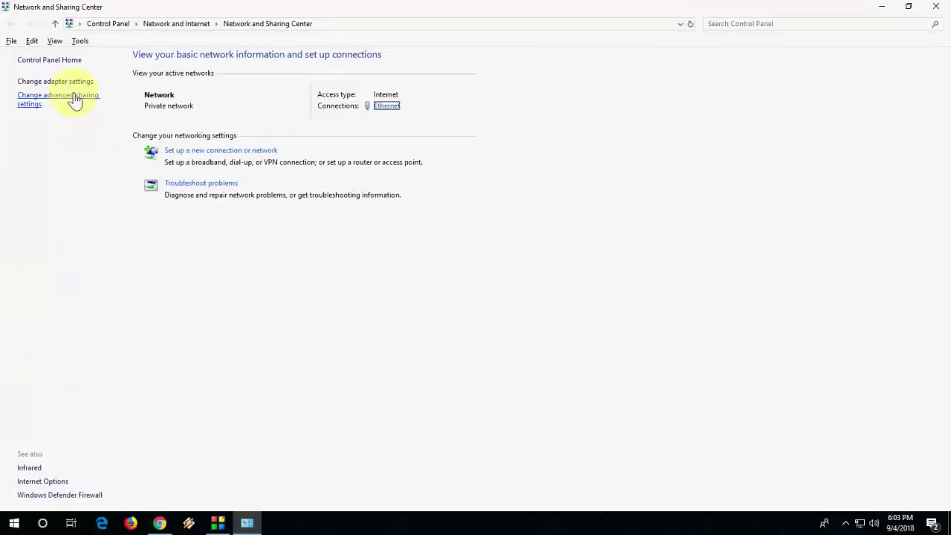
pyautogui.click(59, 83)
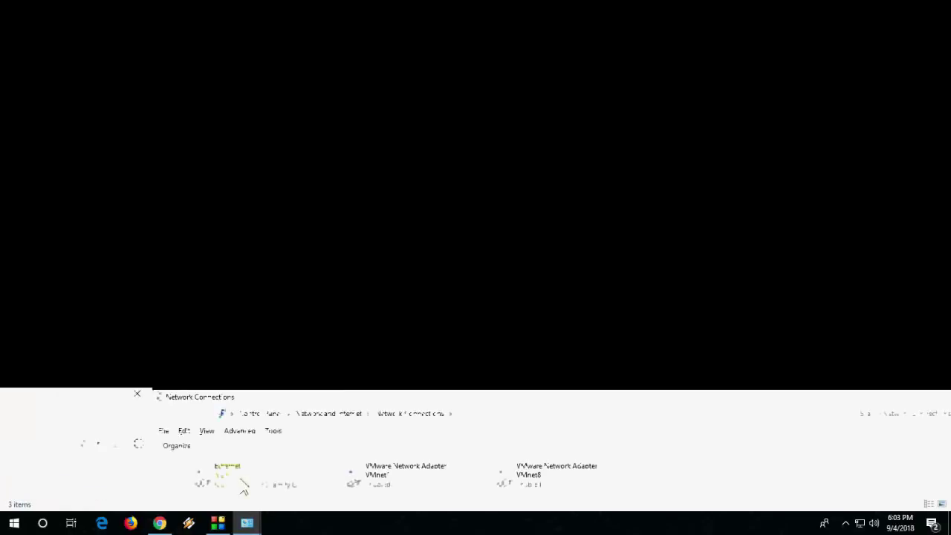
# Step: Open the Internet Protocol Version 4 (TCP/IPv4) properties of the Ethernet connection
pyautogui.rightClick(89, 90)
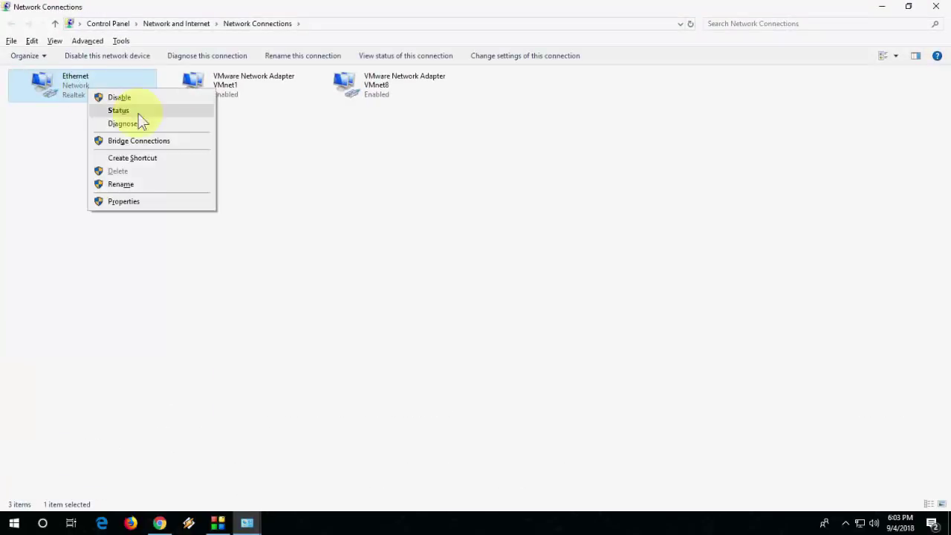
pyautogui.click(162, 202)
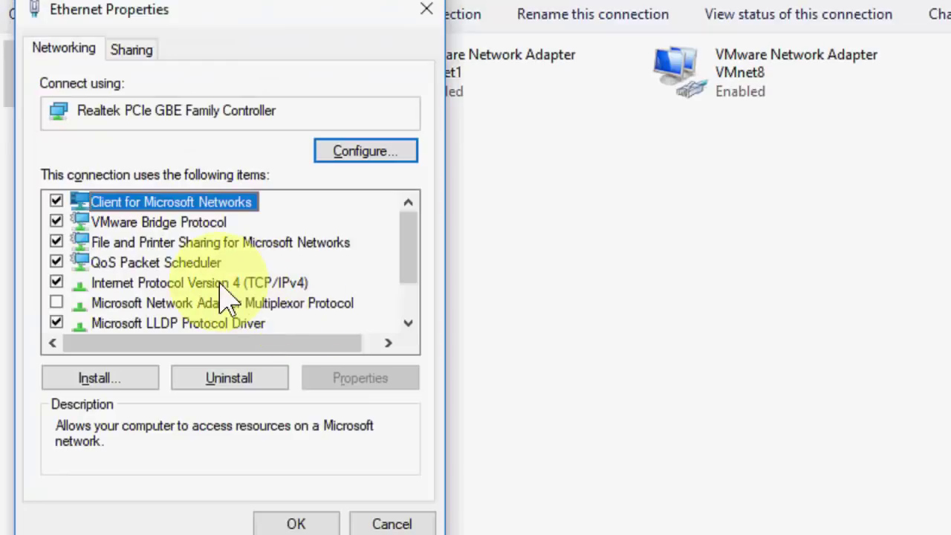
pyautogui.click(287, 283)
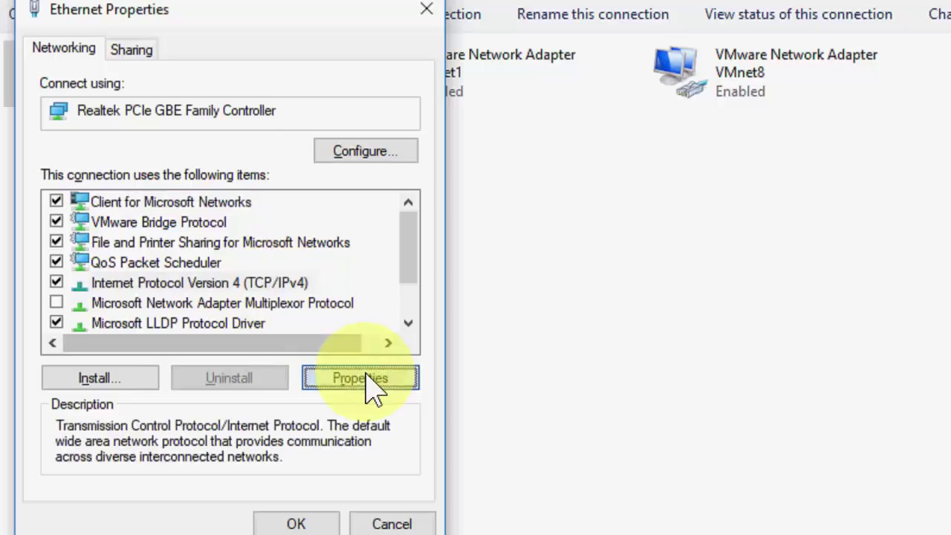
pyautogui.click(364, 380)
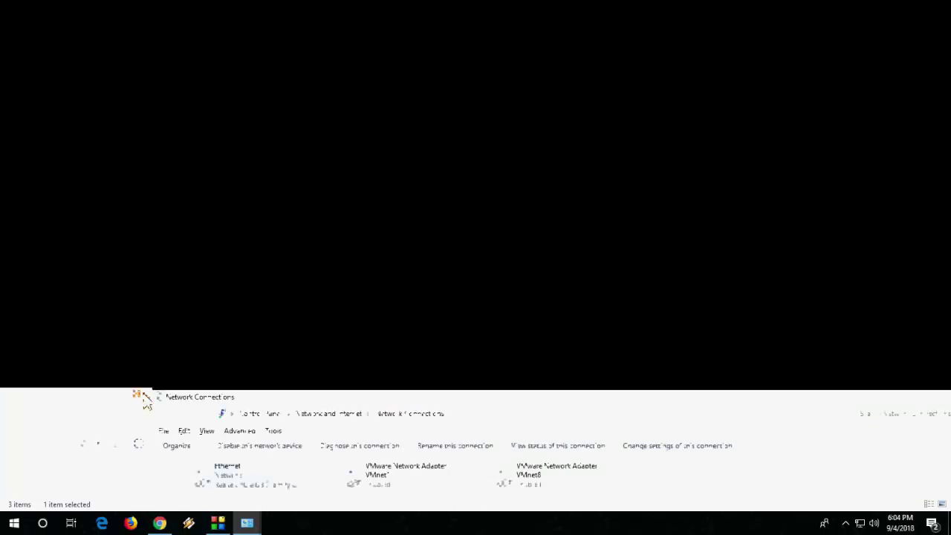
# Step: Close Network Connections, then reach advanced sharing settings through the tray icon's Network & Internet settings
pyautogui.click(938, 9)
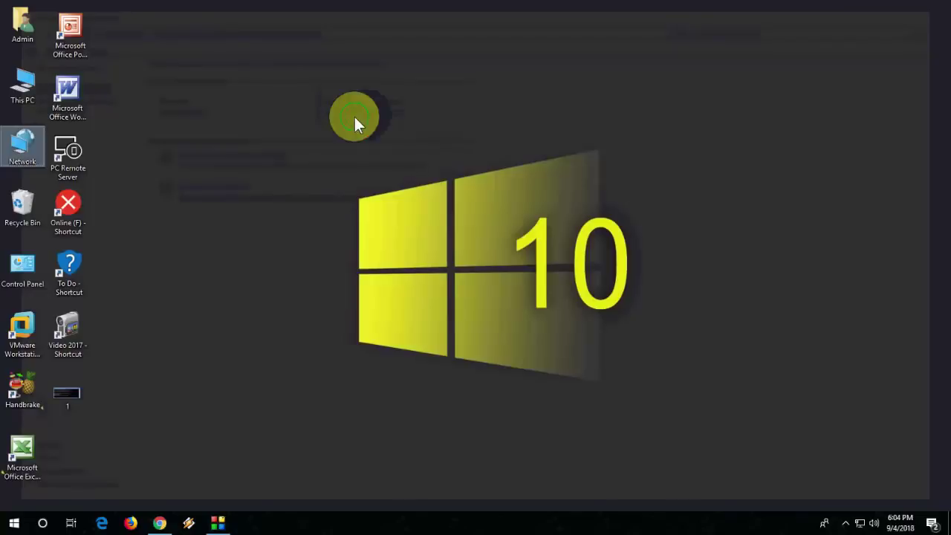
pyautogui.rightClick(354, 117)
pyautogui.click(382, 152)
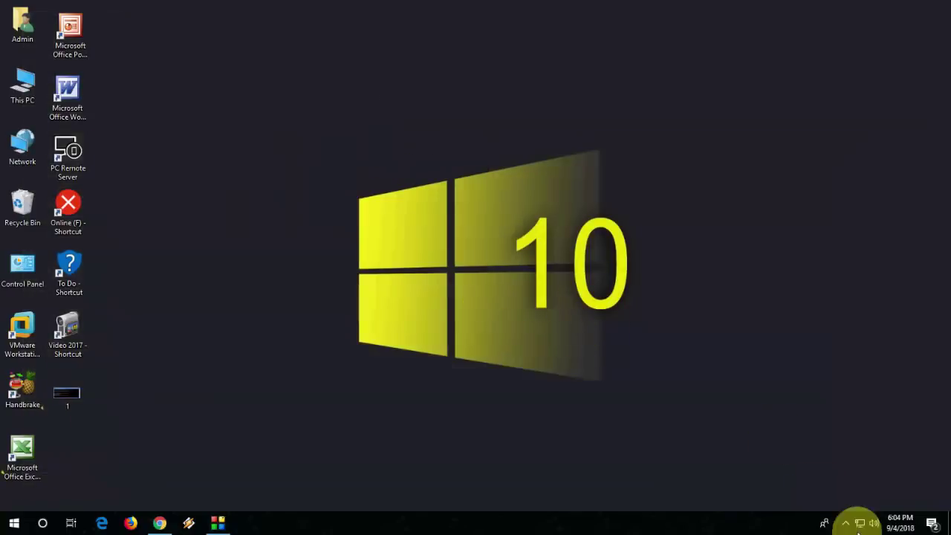
pyautogui.rightClick(859, 524)
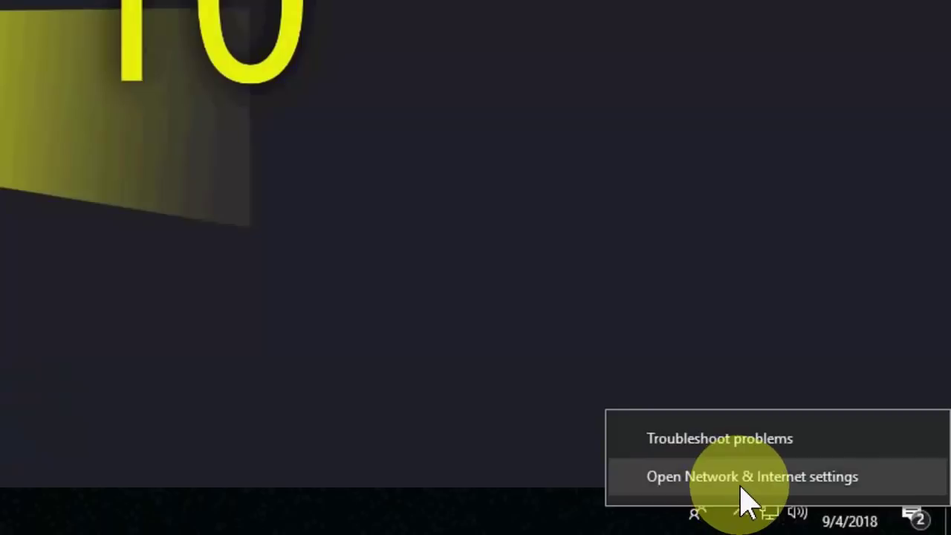
pyautogui.click(740, 491)
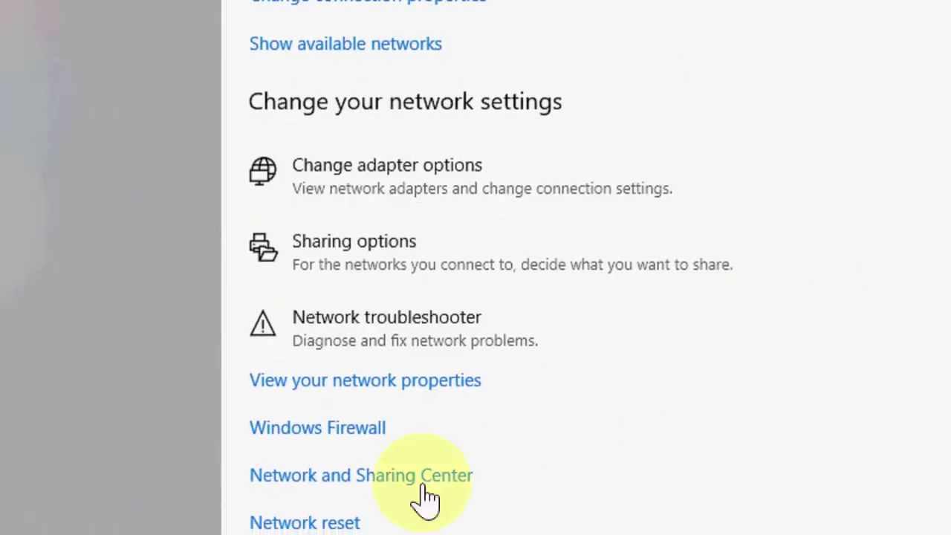
pyautogui.click(361, 476)
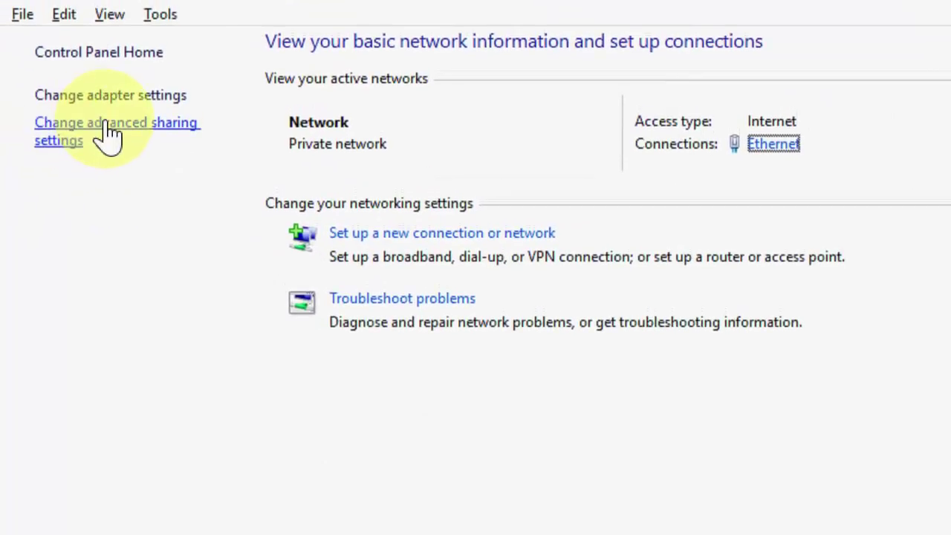
pyautogui.click(106, 133)
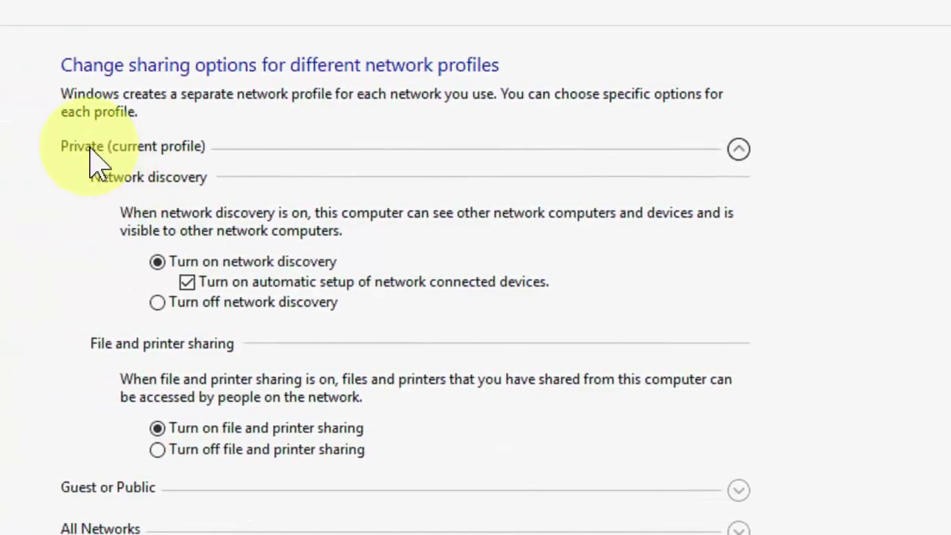
# Step: Toggle the Private profile's options, then expand the Guest or Public and All Networks sections
pyautogui.click(74, 152)
pyautogui.click(136, 147)
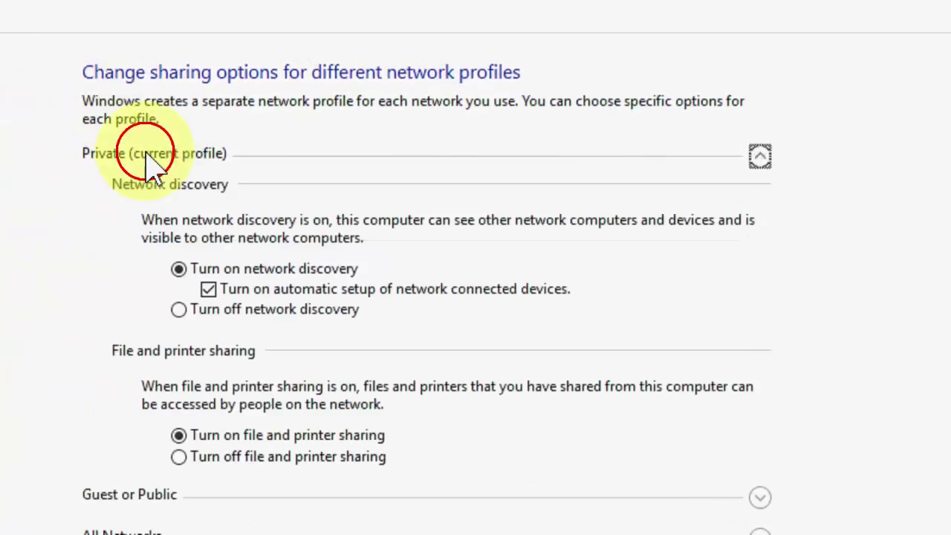
pyautogui.click(146, 154)
pyautogui.click(160, 154)
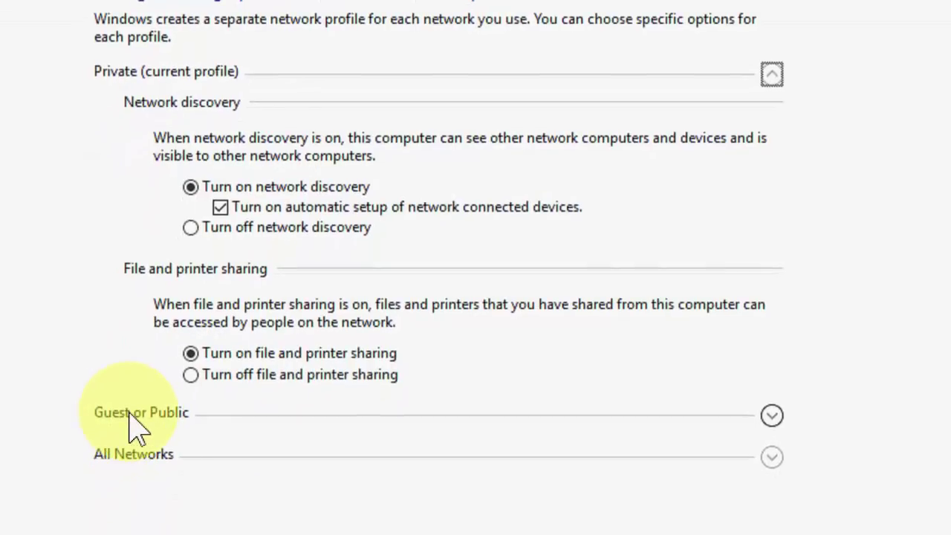
pyautogui.click(133, 422)
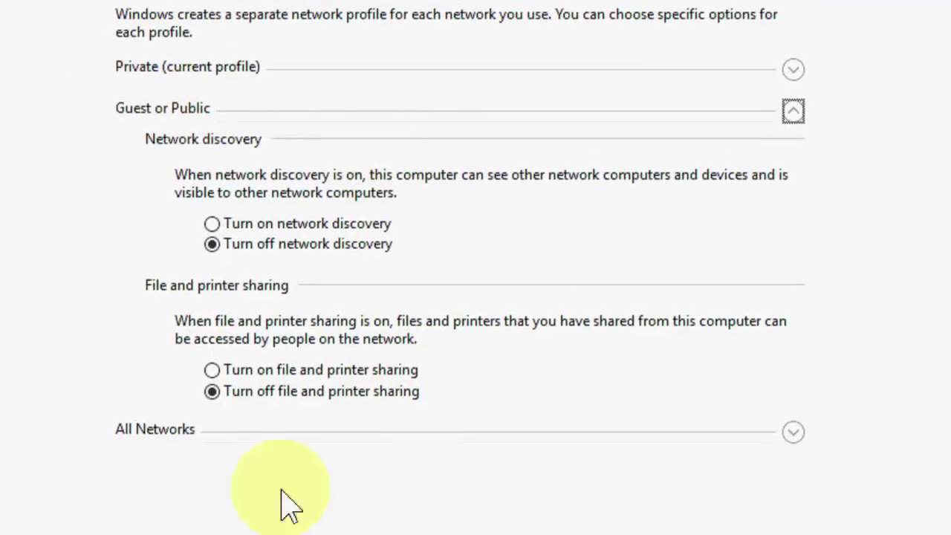
pyautogui.click(149, 420)
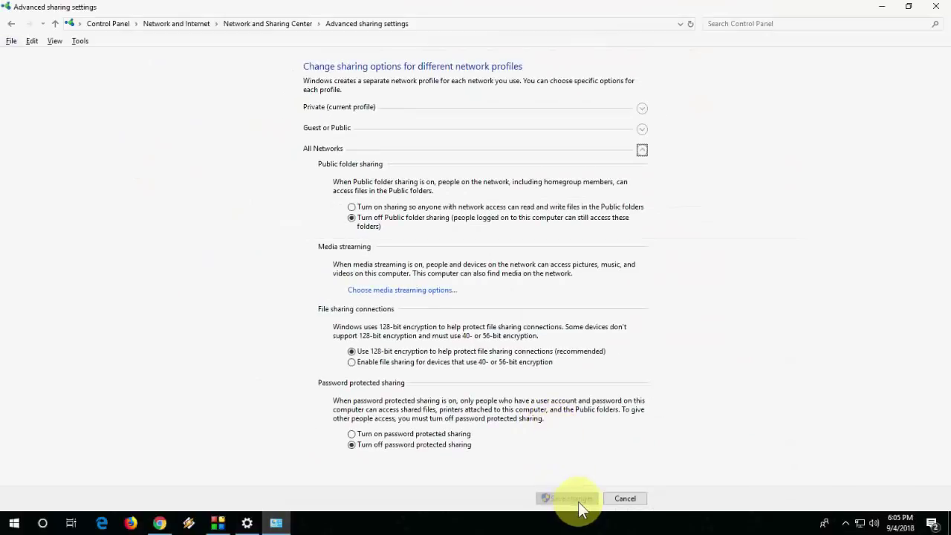
# Step: Close the advanced sharing settings and Settings windows, then refresh the desktop
pyautogui.click(944, 8)
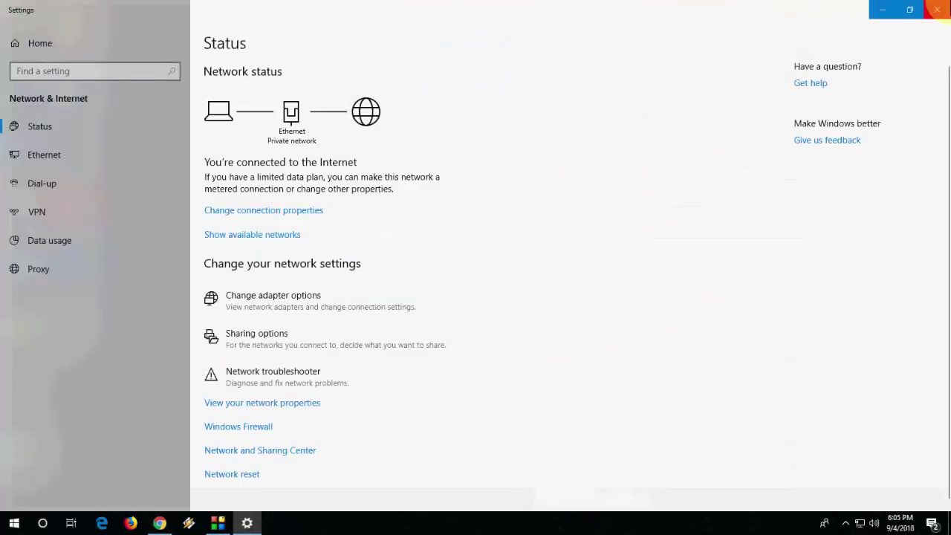
pyautogui.click(936, 8)
pyautogui.rightClick(363, 87)
pyautogui.click(386, 122)
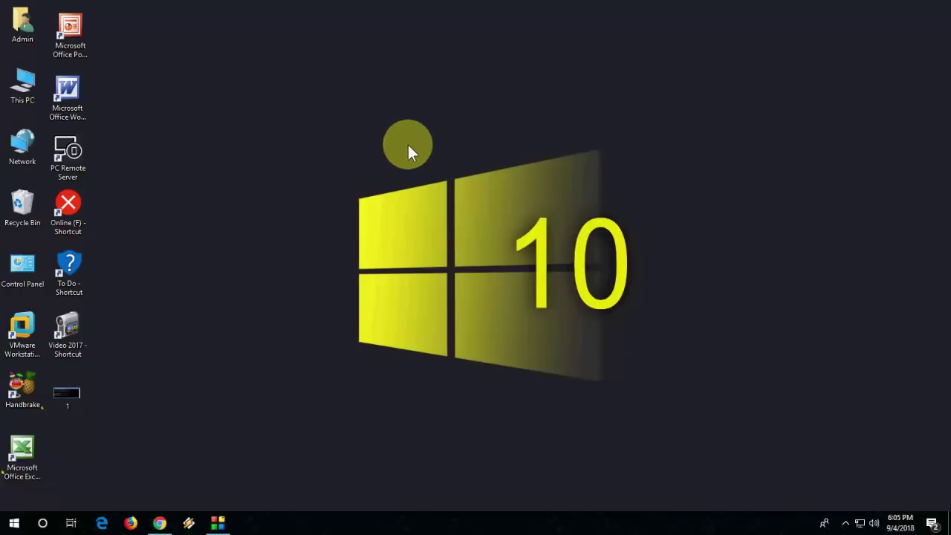
# Step: Open Network & Internet in Windows Settings from the Start menu
pyautogui.click(14, 523)
pyautogui.click(15, 471)
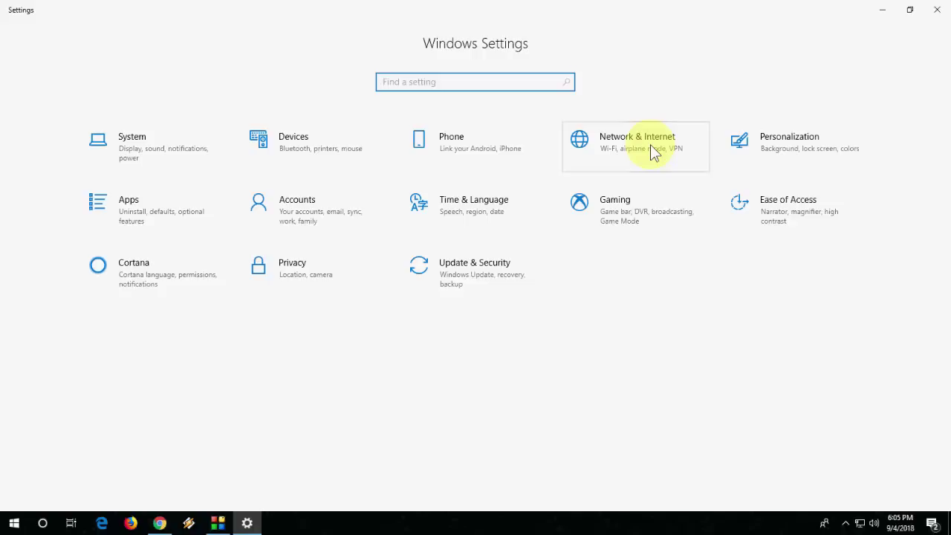
pyautogui.click(651, 145)
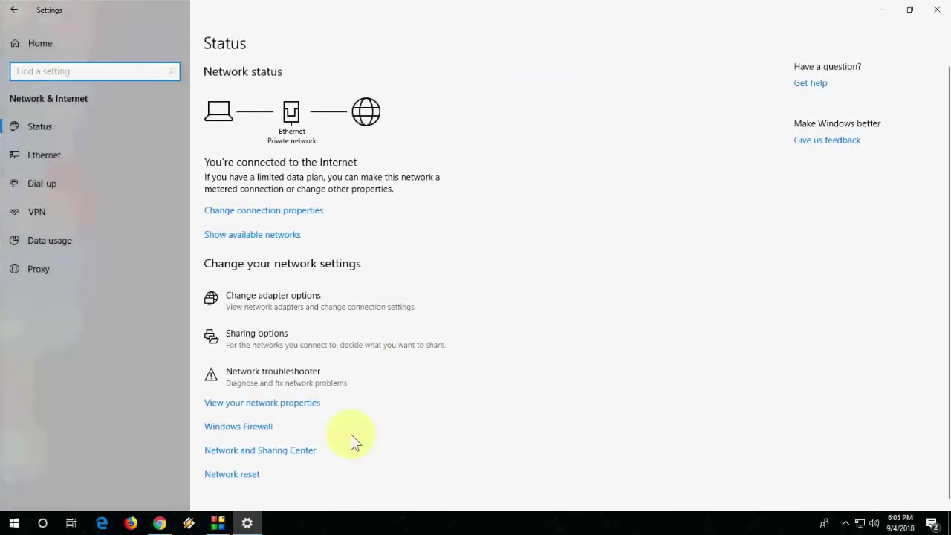